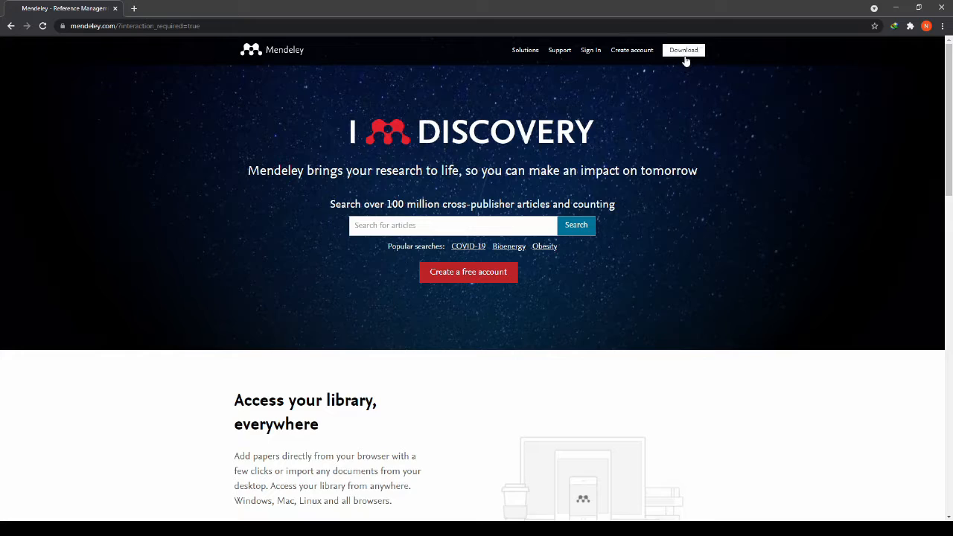
# Download the Windows installer for Mendeley Reference Manager and launch it from the desktop.
pyautogui.click(684, 57)
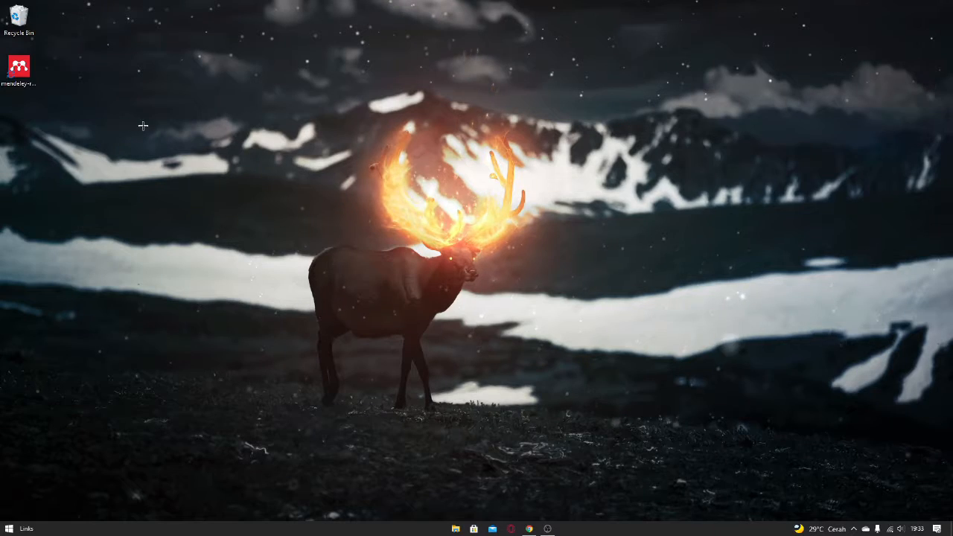
pyautogui.doubleClick(18, 67)
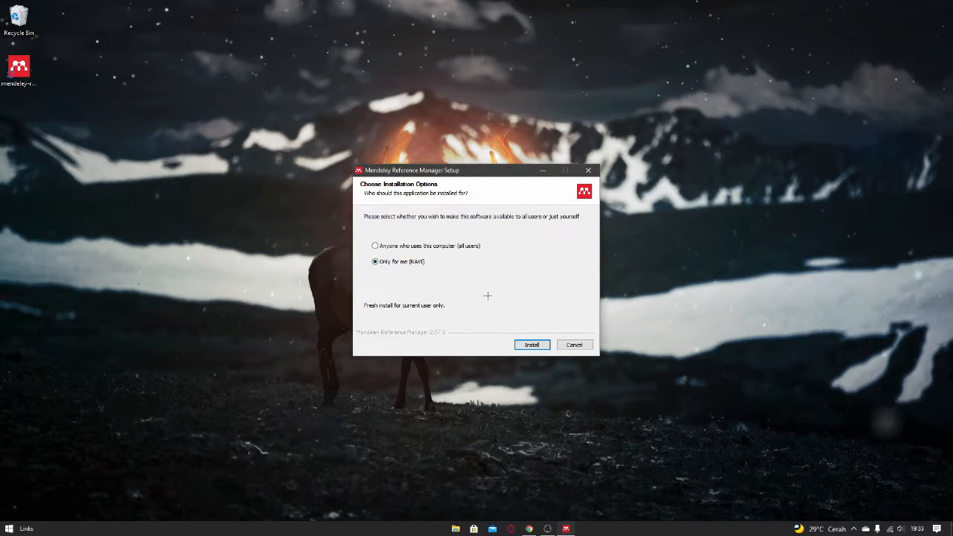
# Install Mendeley Reference Manager for the current user only and run it when setup finishes.
pyautogui.click(531, 345)
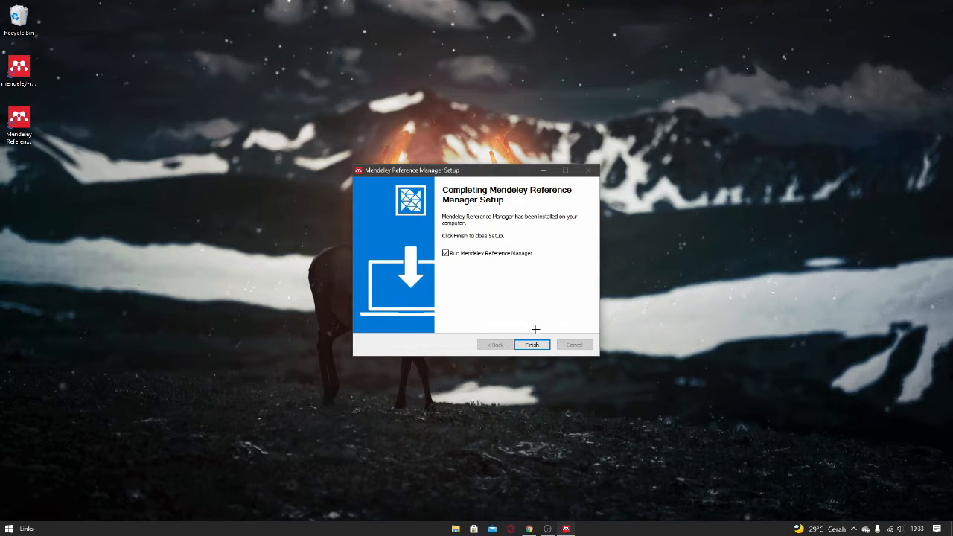
pyautogui.click(533, 345)
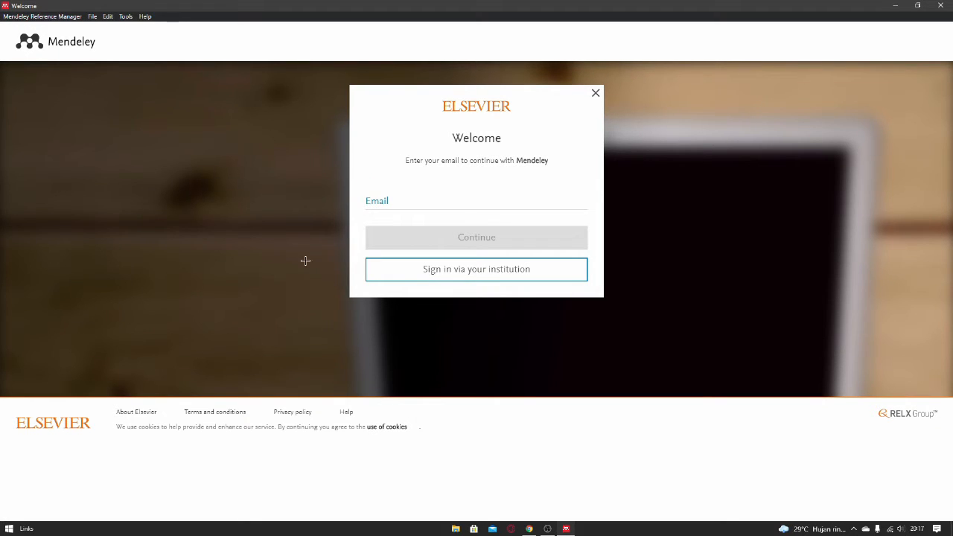
# Enter the user's email address on the Welcome screen to begin signing up.
pyautogui.click(363, 201)
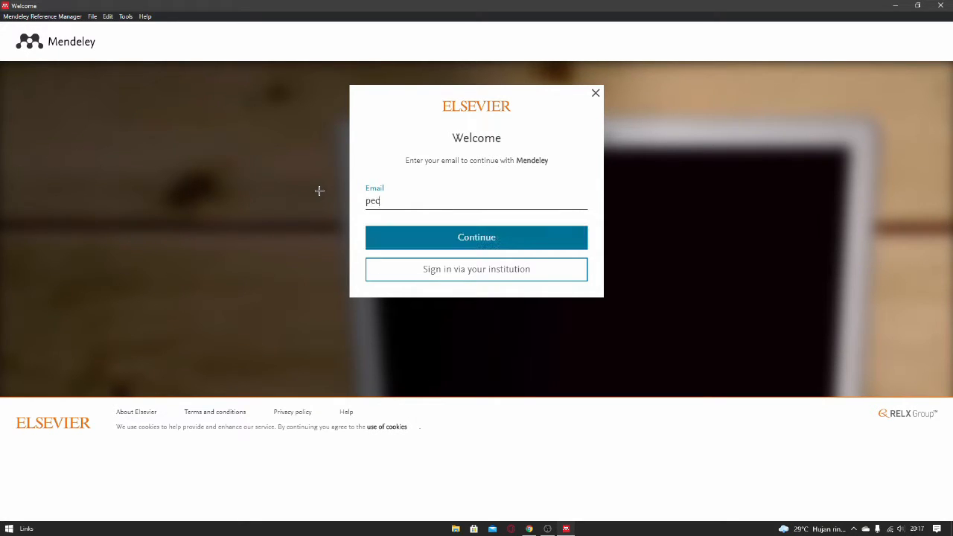
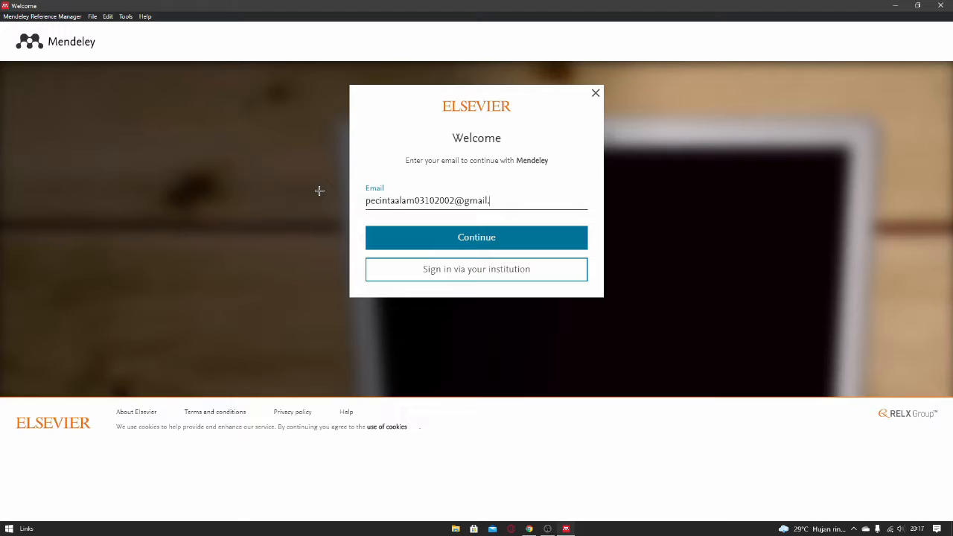
pyautogui.press('Return')
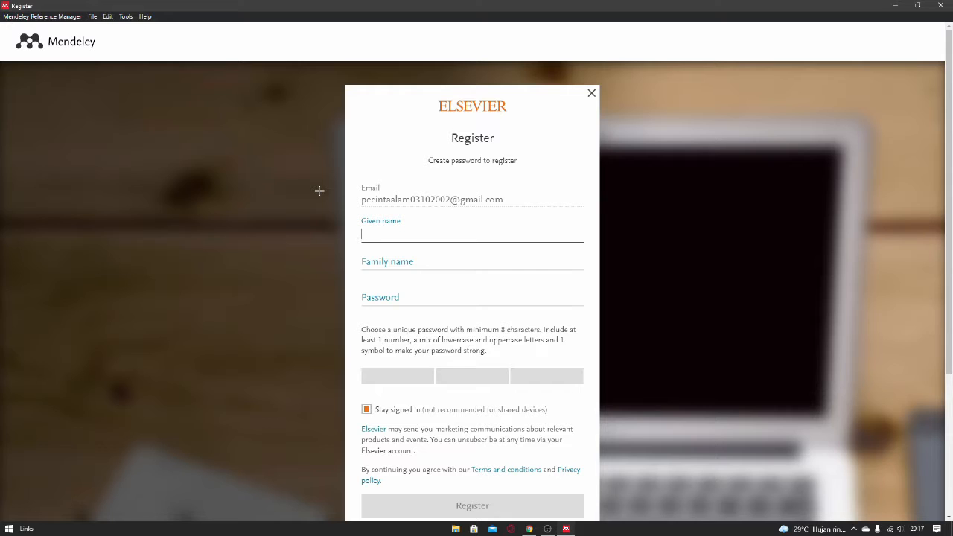
# Fill in the given name, family name and account password, then register the Elsevier account.
pyautogui.press('Tab')
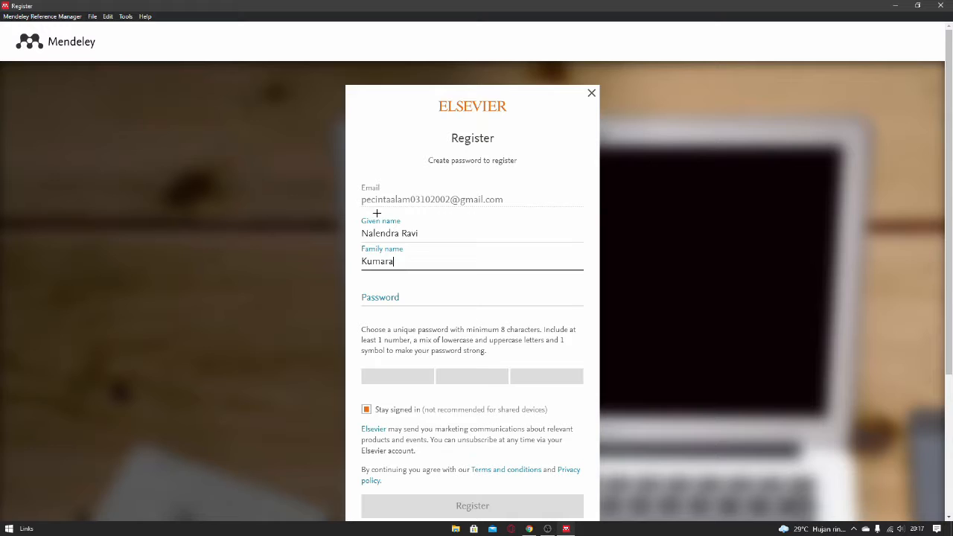
pyautogui.press('Tab')
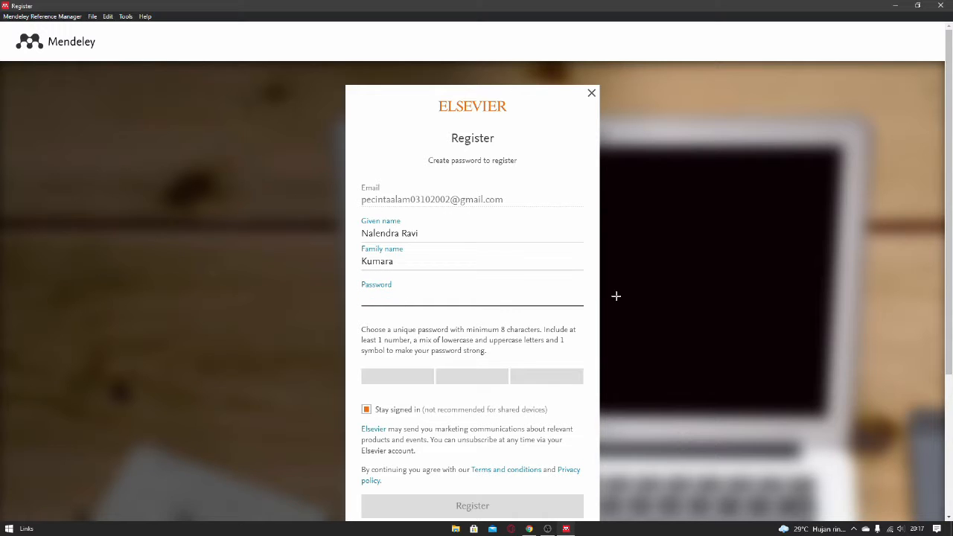
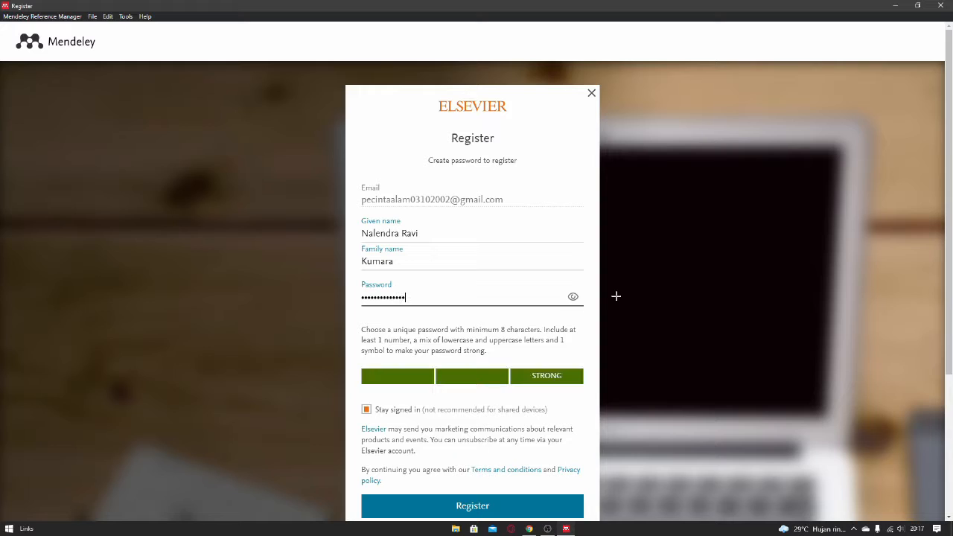
pyautogui.scroll(-1, 616, 297)
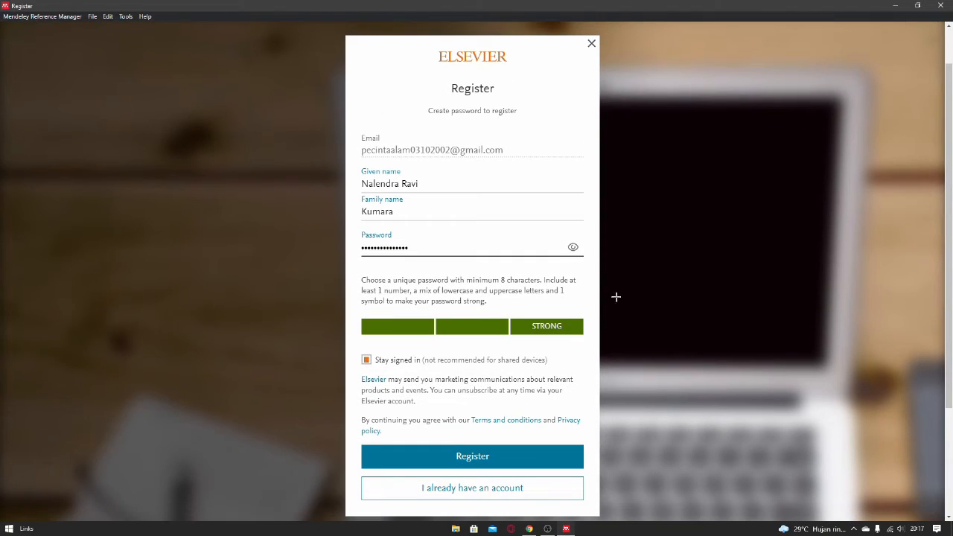
pyautogui.click(541, 456)
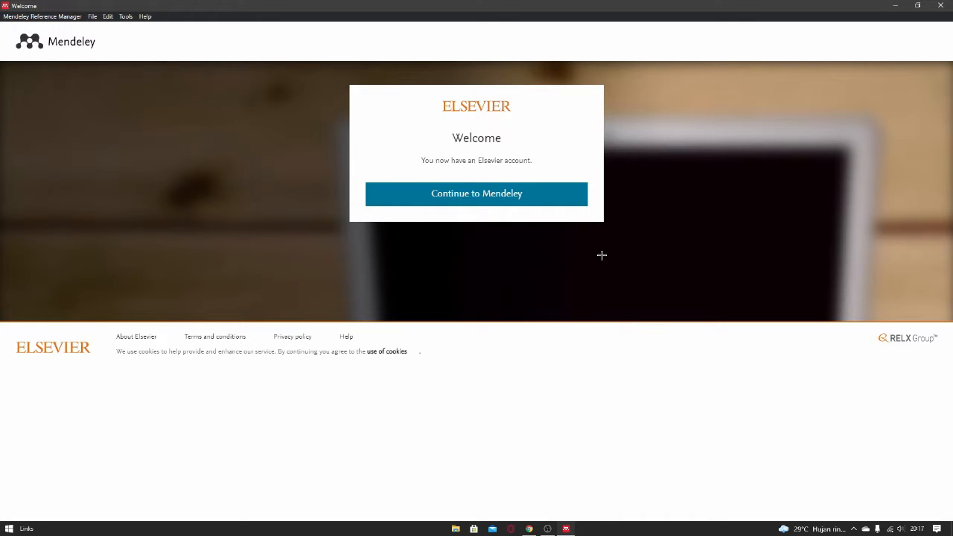
# Request sign-in via Sepuluh Nopember Institute of Technology with the institutional email, then switch to the inbox.
pyautogui.click(565, 198)
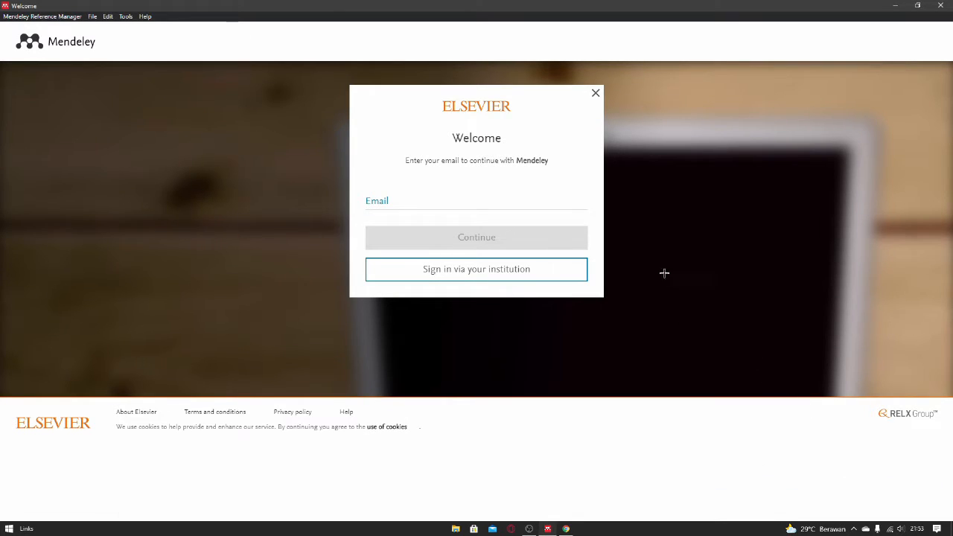
pyautogui.click(491, 272)
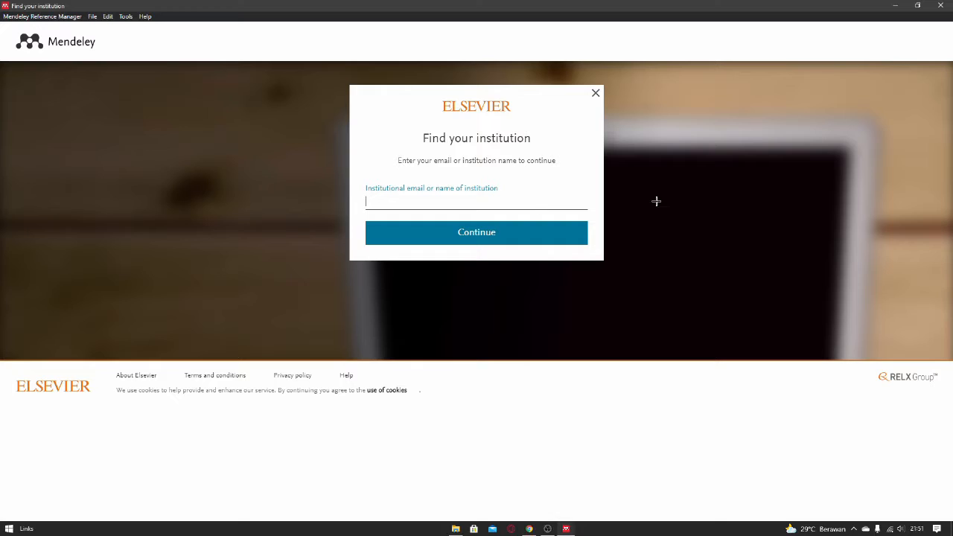
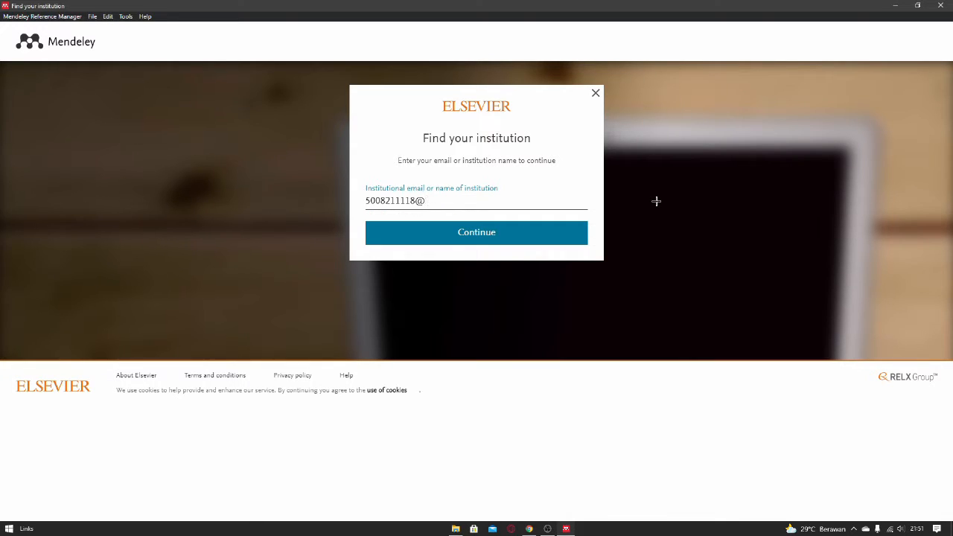
pyautogui.press('Return')
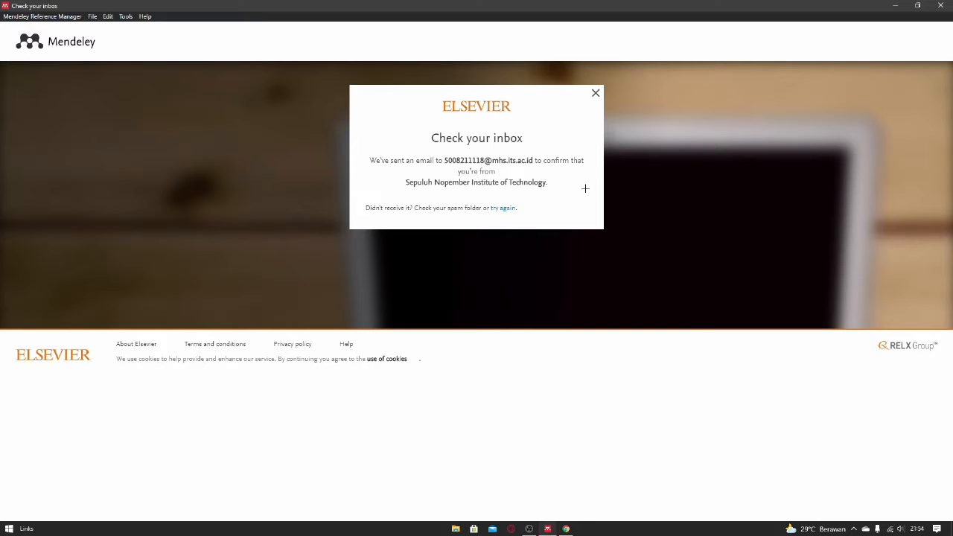
pyautogui.hotkey('alt', 'Tab')
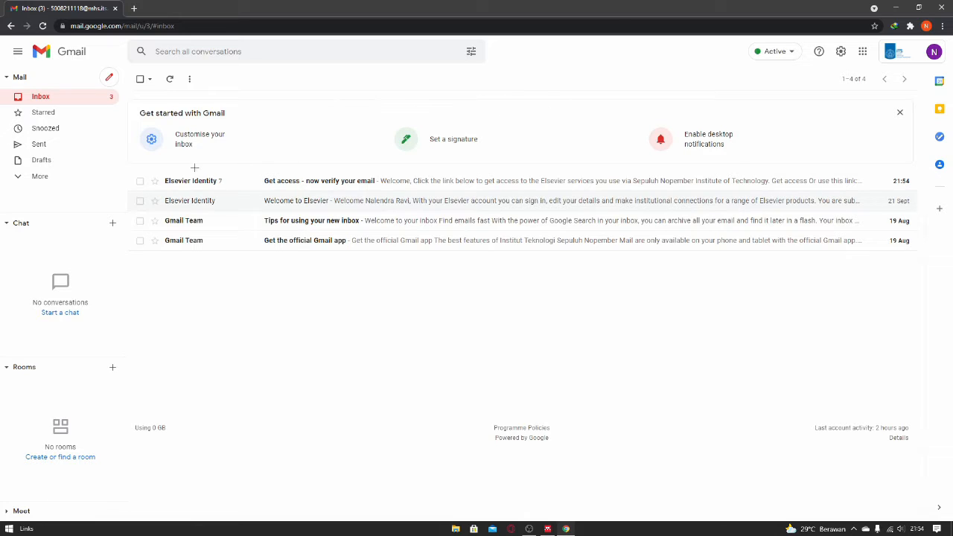
# Open the Elsevier 'Get access - now verify your email' message and follow its Get access link.
pyautogui.click(243, 184)
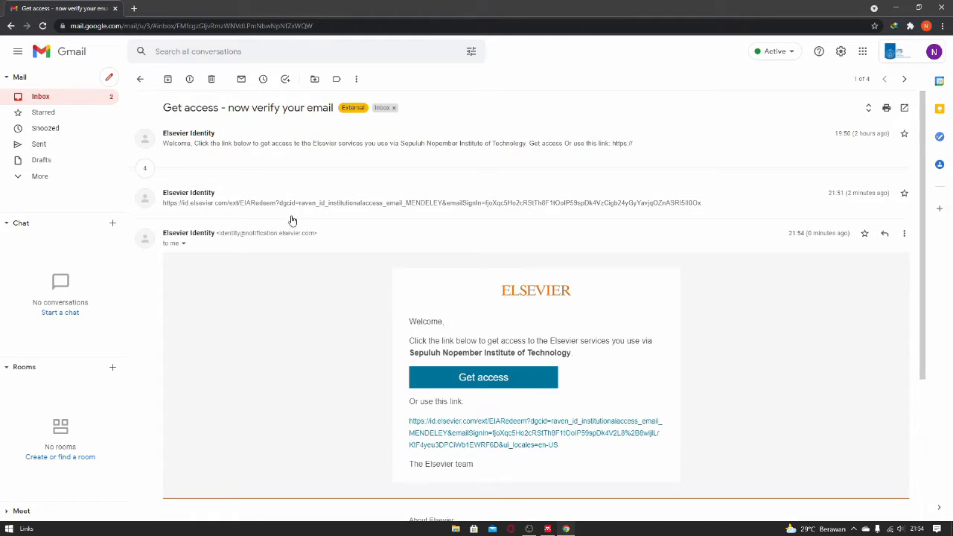
pyautogui.click(495, 384)
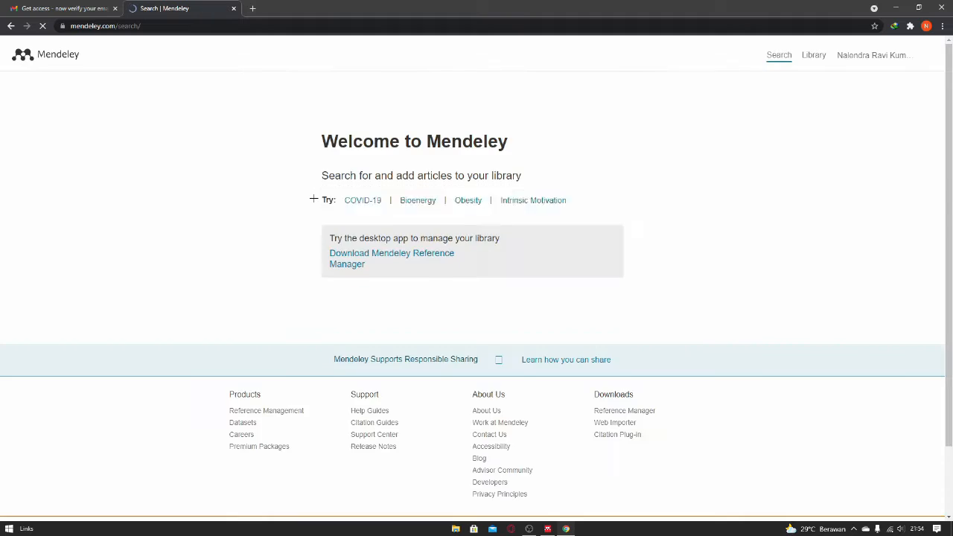
# Show the signed-in account's dropdown menu on the Mendeley website.
pyautogui.click(892, 61)
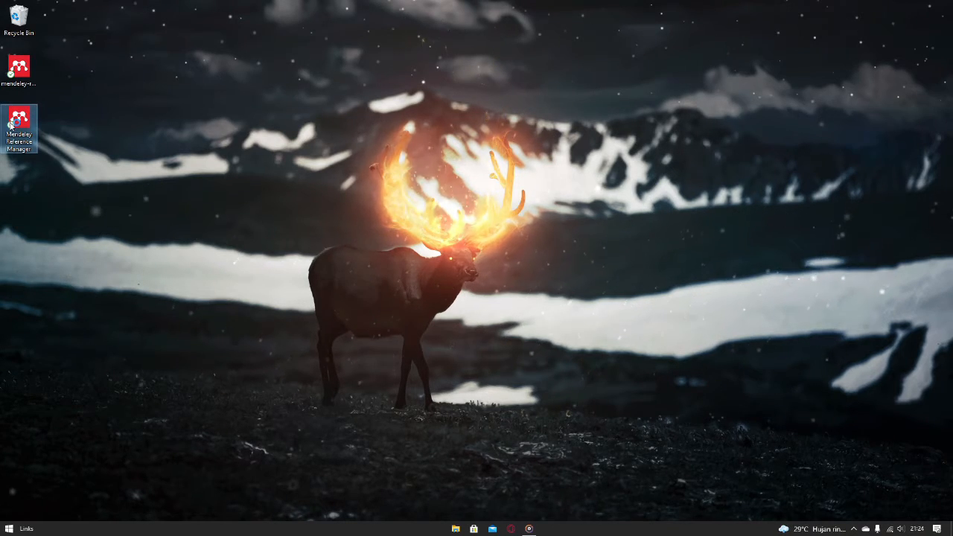
# Launch Mendeley Reference Manager from the desktop and show the Add new menu.
pyautogui.doubleClick(10, 123)
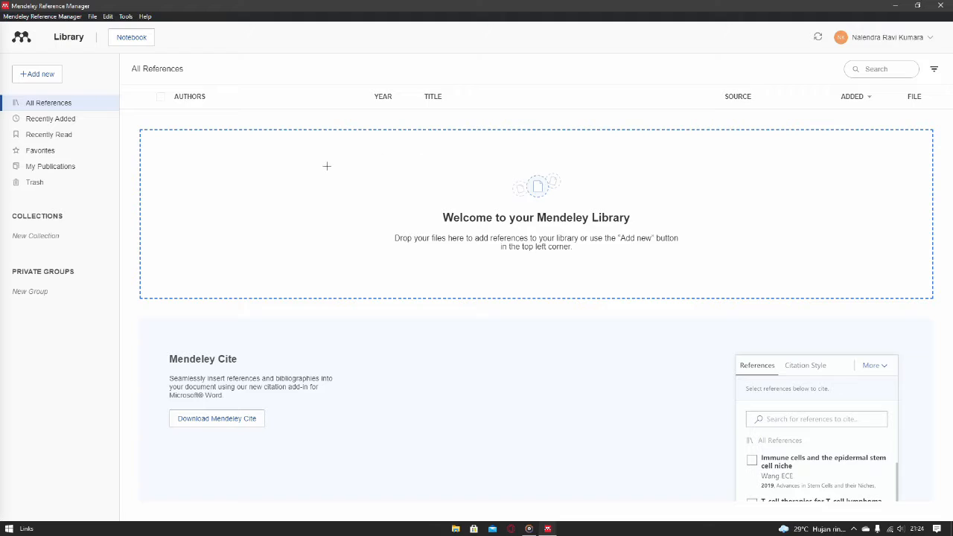
pyautogui.click(46, 75)
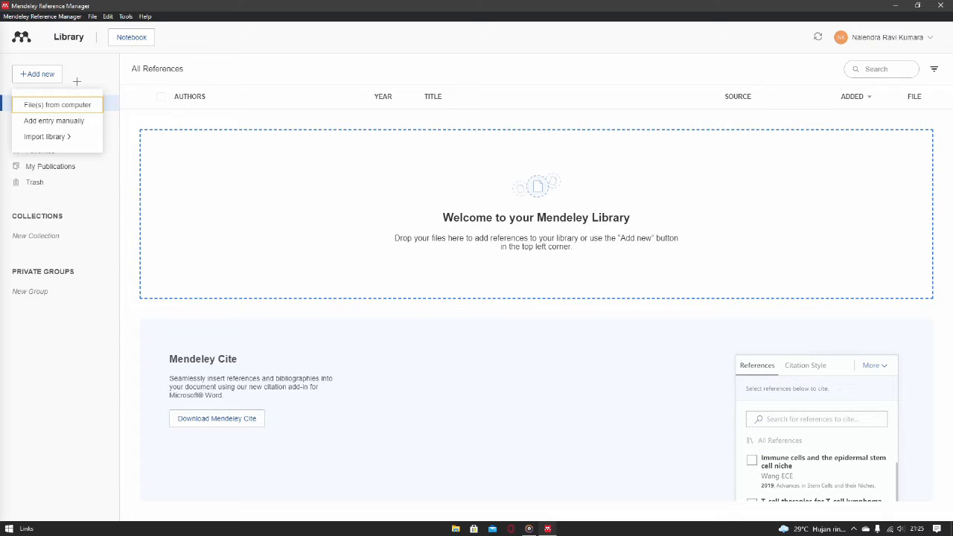
pyautogui.click(82, 125)
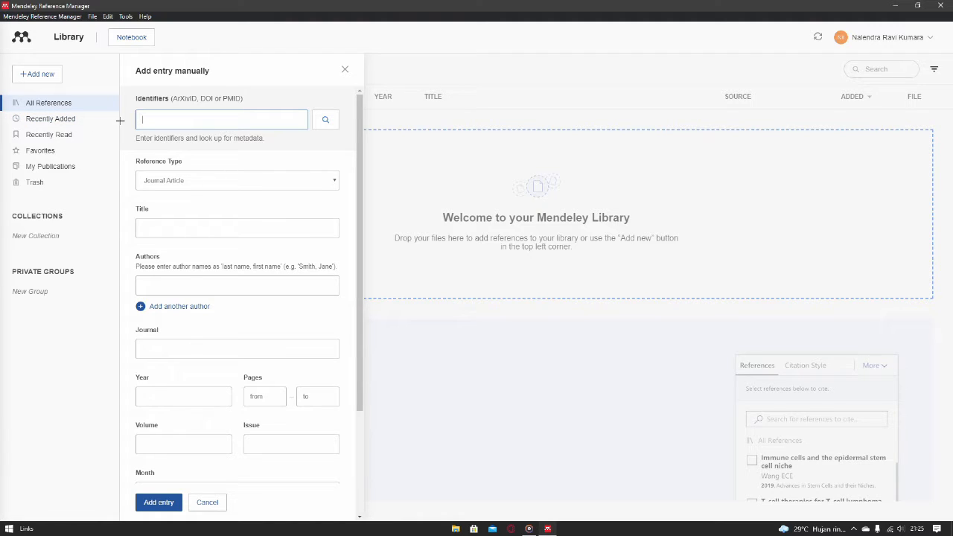
pyautogui.click(333, 180)
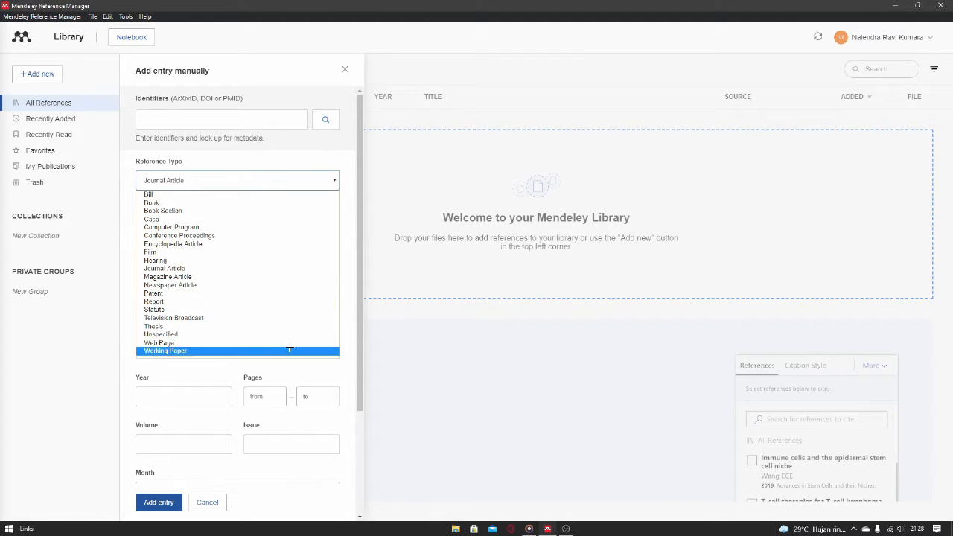
pyautogui.click(265, 203)
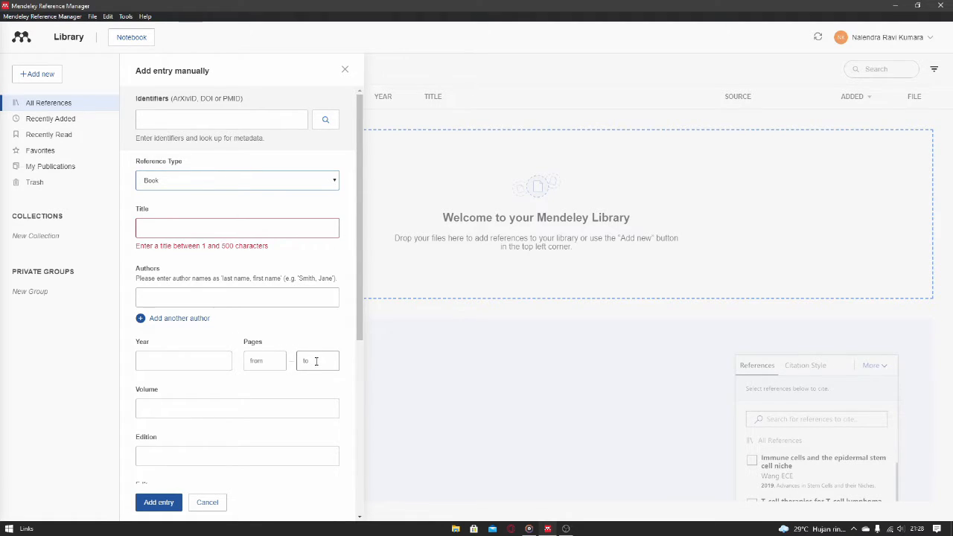
pyautogui.scroll(-3, 315, 359)
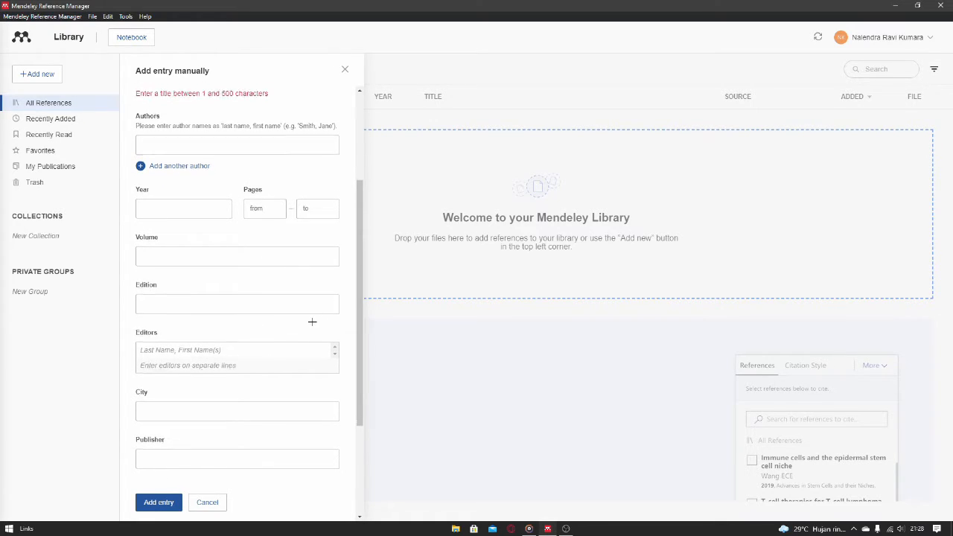
pyautogui.scroll(-1, 310, 298)
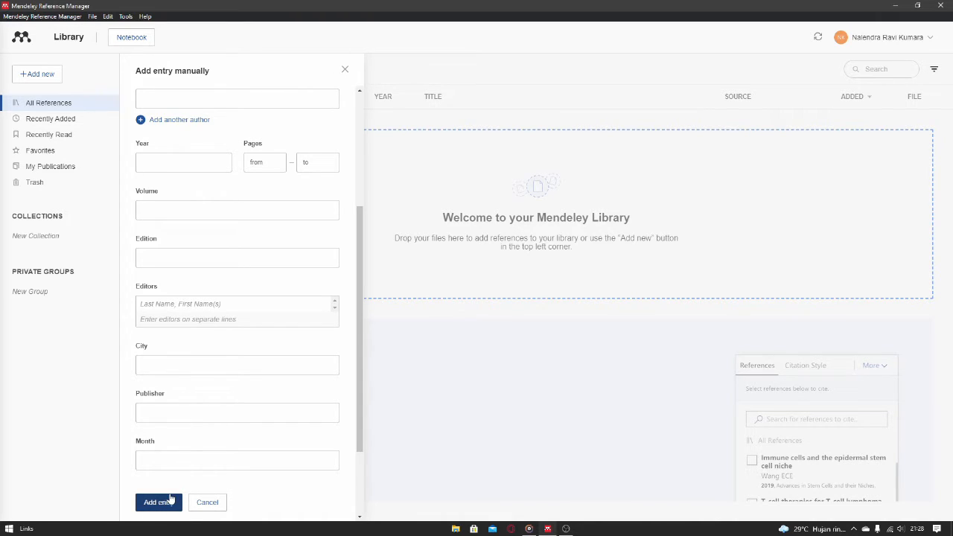
pyautogui.scroll(5, 344, 237)
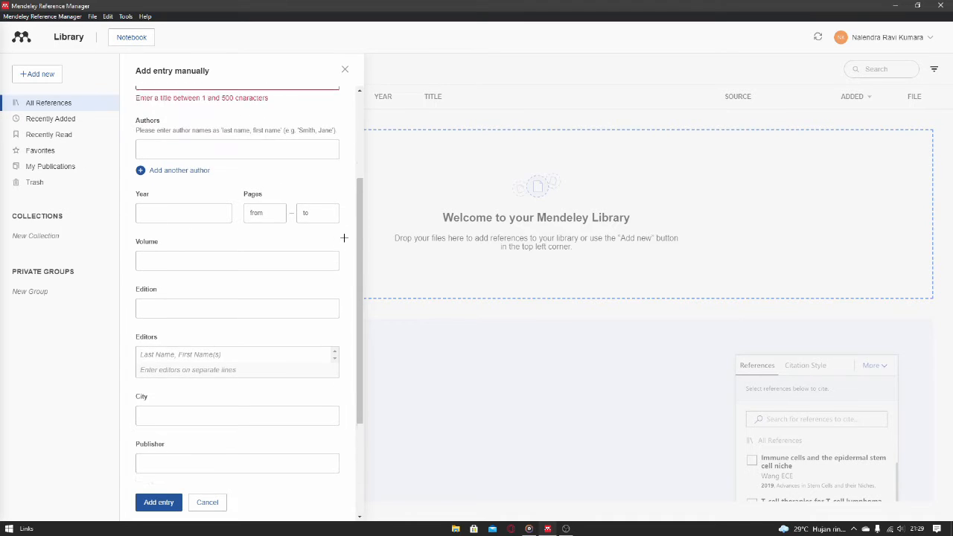
pyautogui.click(344, 70)
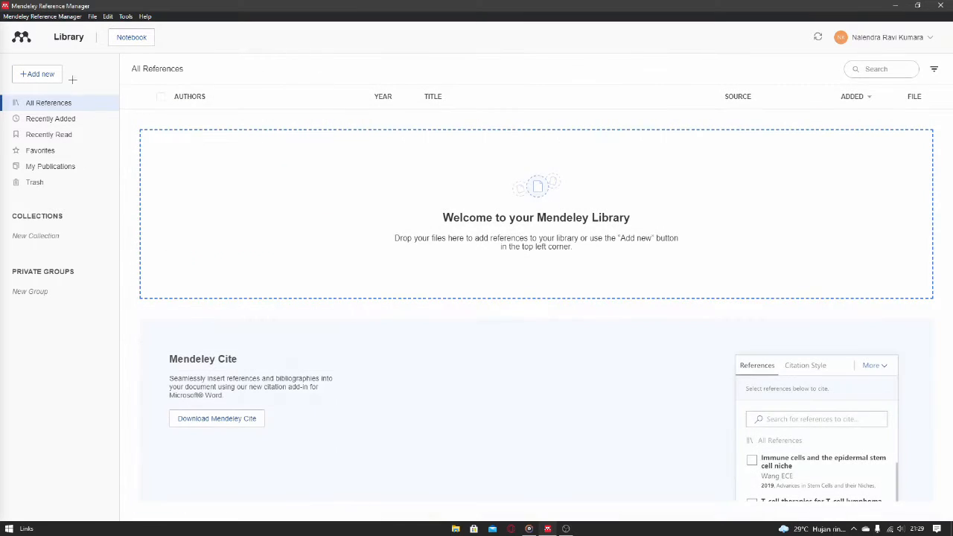
# Add the PDF 'The limits and potentials of deep learning for robotics' from Quick access to the library.
pyautogui.click(45, 75)
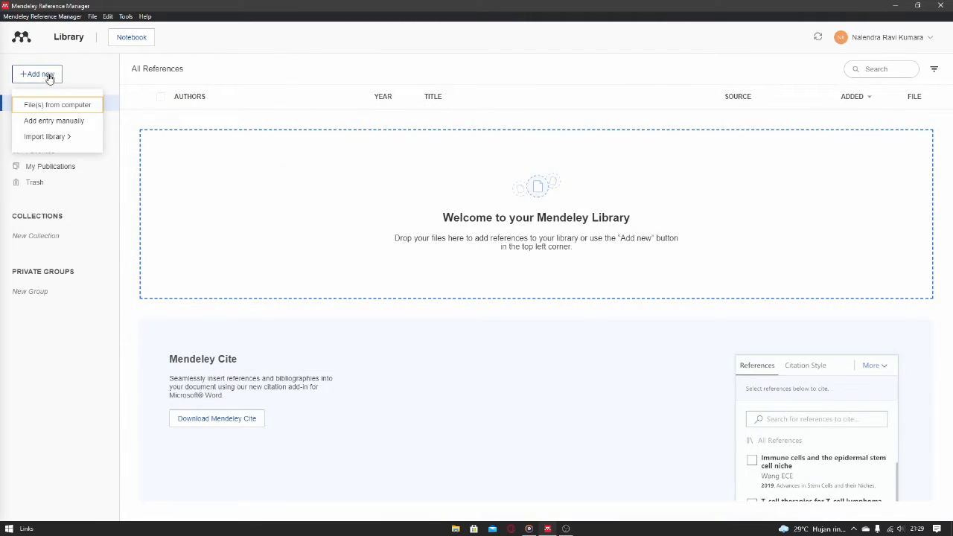
pyautogui.click(77, 108)
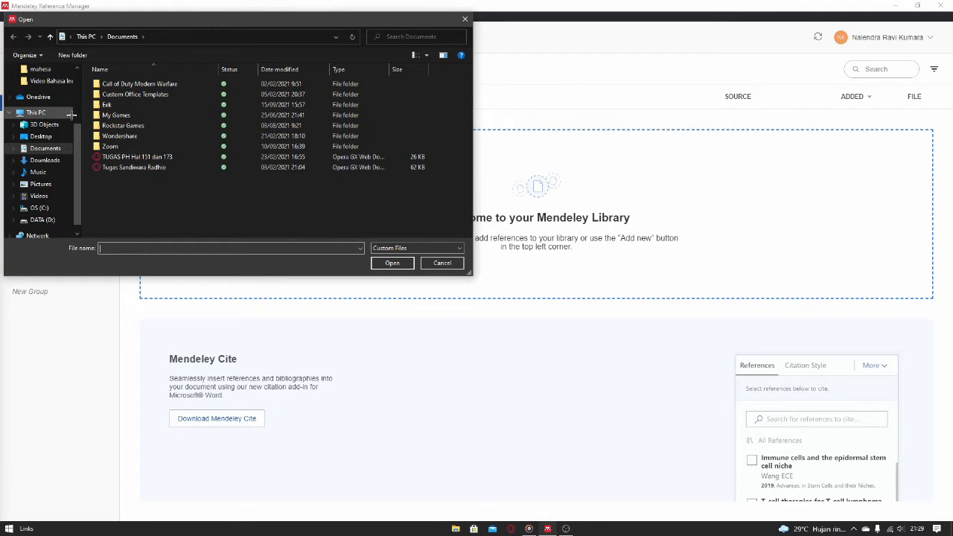
pyautogui.scroll(3, 54, 201)
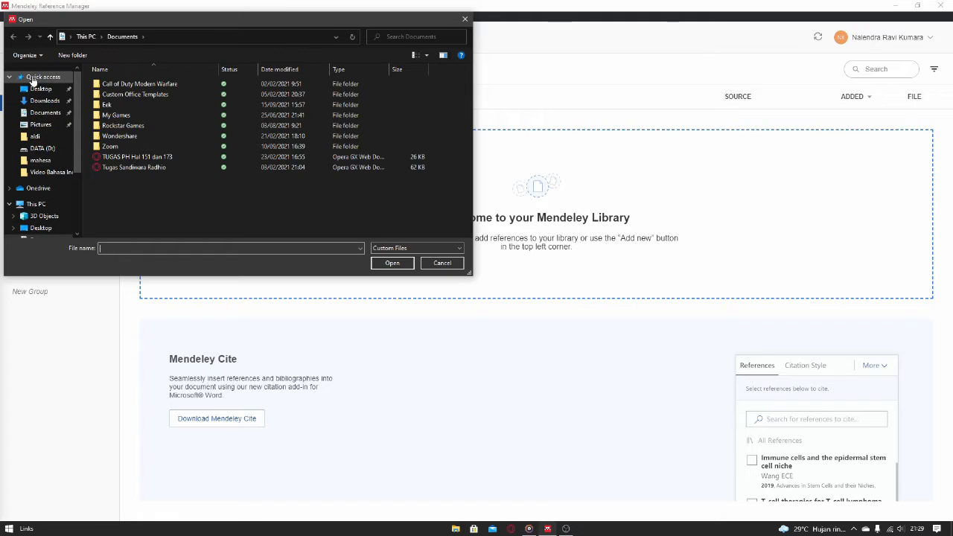
pyautogui.click(42, 76)
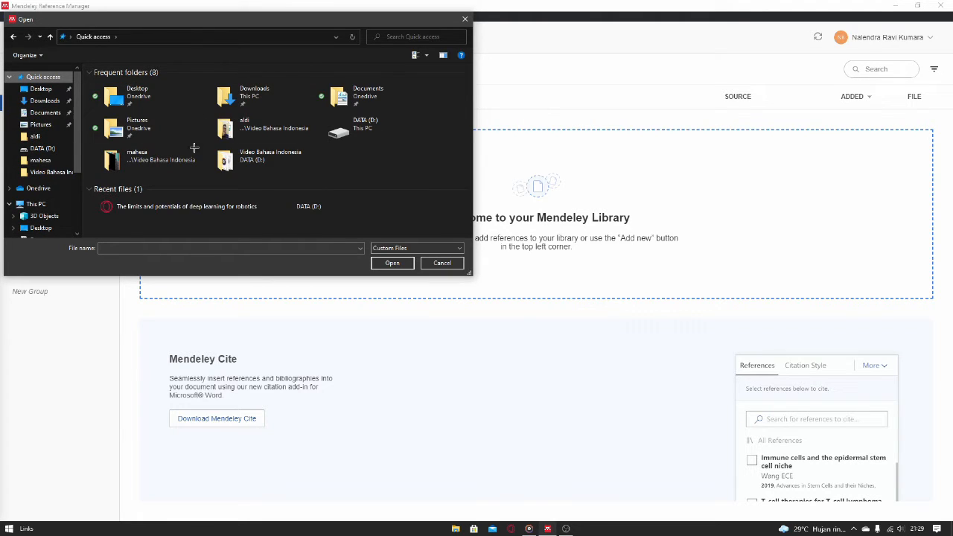
pyautogui.doubleClick(227, 207)
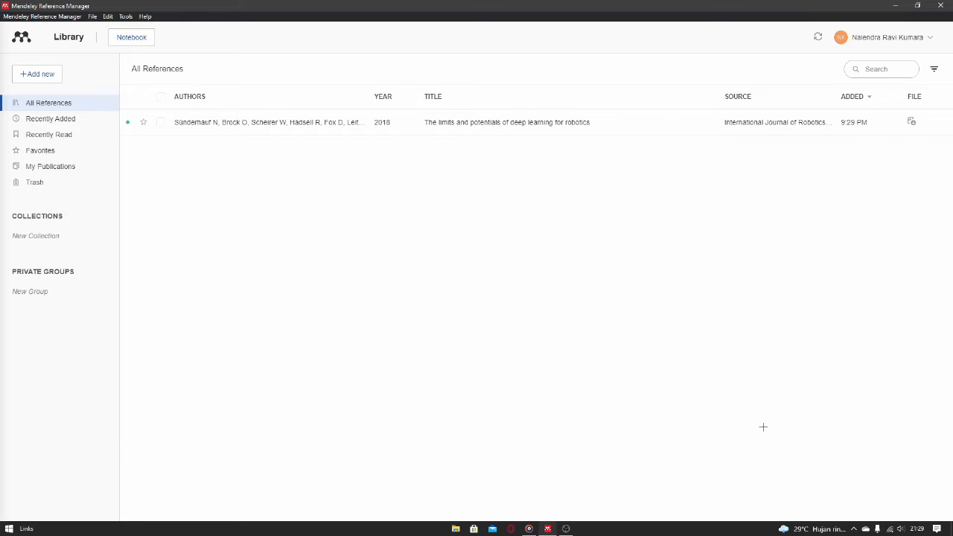
pyautogui.click(423, 133)
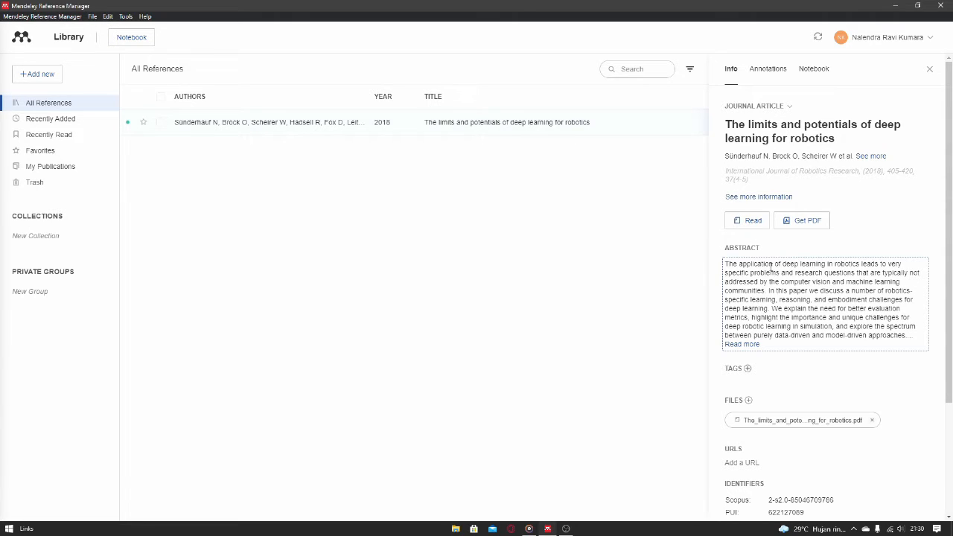
pyautogui.scroll(-2, 930, 283)
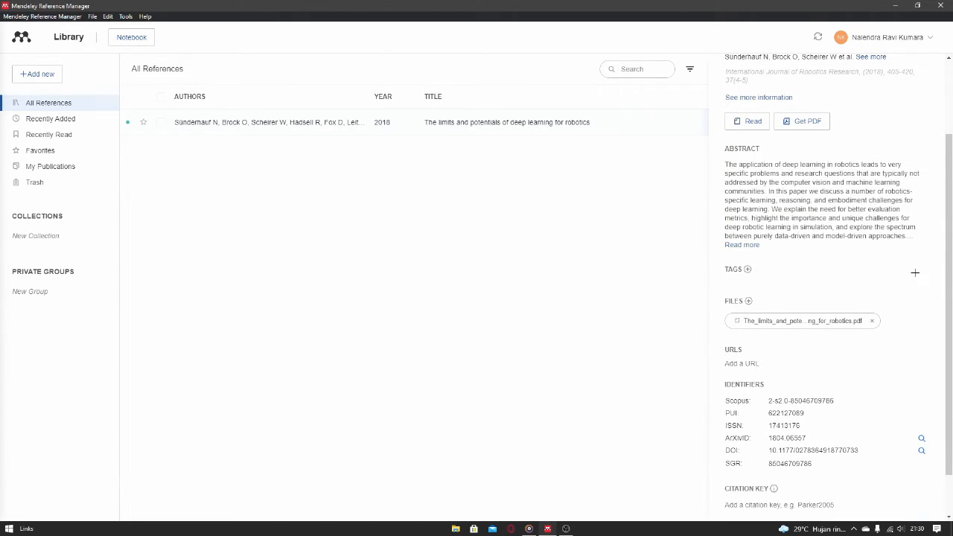
pyautogui.scroll(-1, 915, 274)
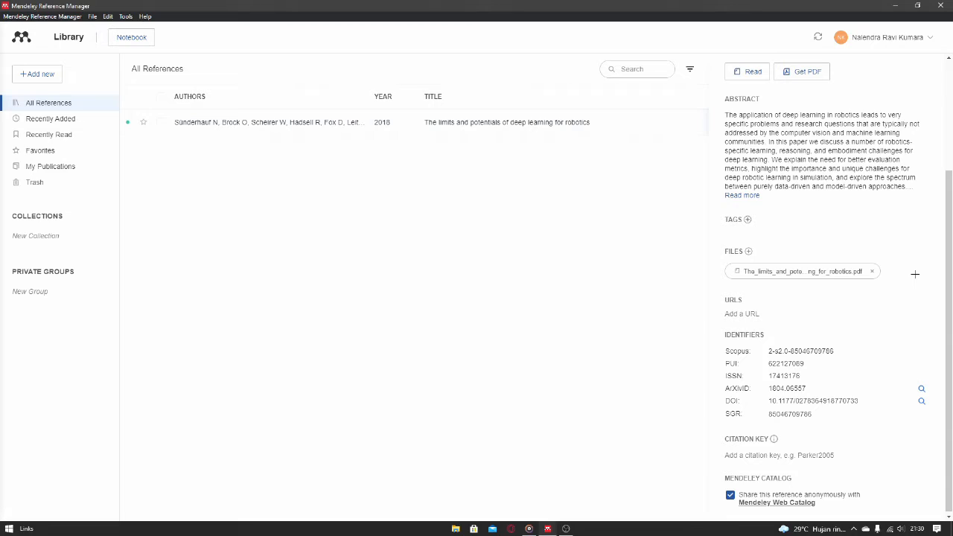
pyautogui.scroll(-1, 915, 274)
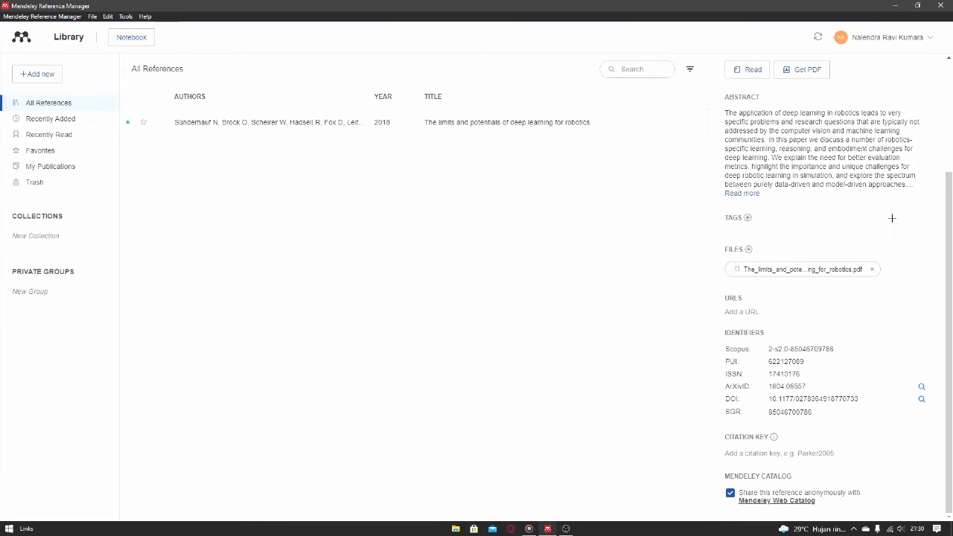
pyautogui.scroll(2, 868, 244)
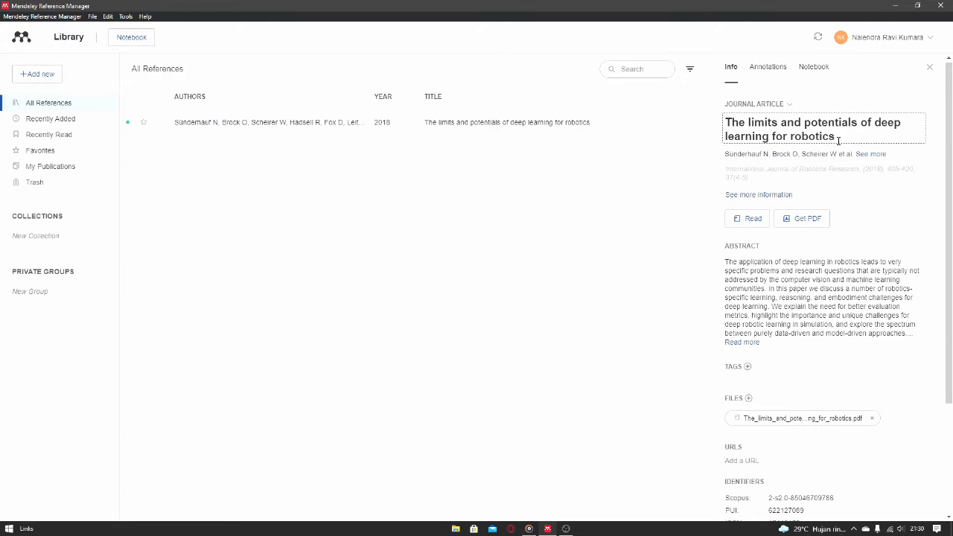
pyautogui.click(929, 67)
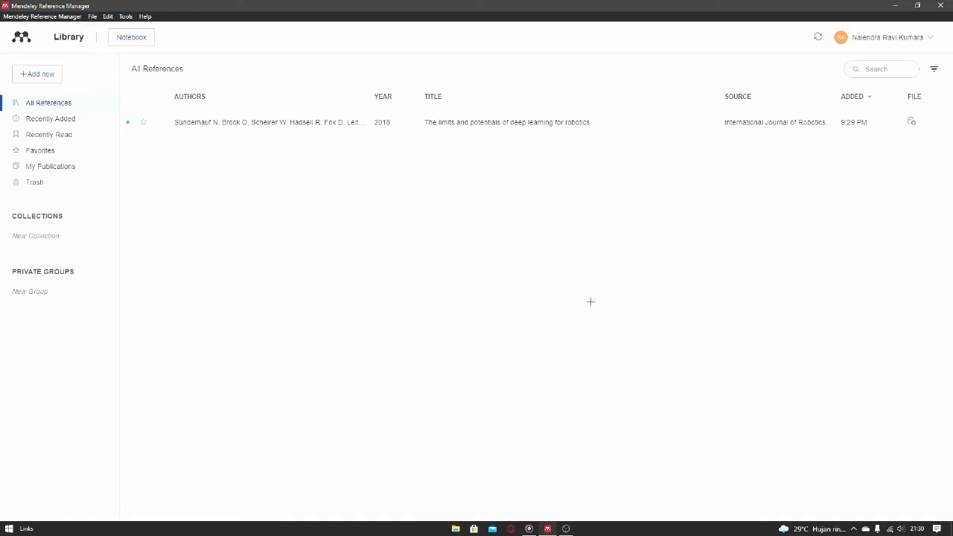
# Open and dismiss Mendeley's Add new menu before moving to the Kesehatan mental Word document.
pyautogui.click(51, 71)
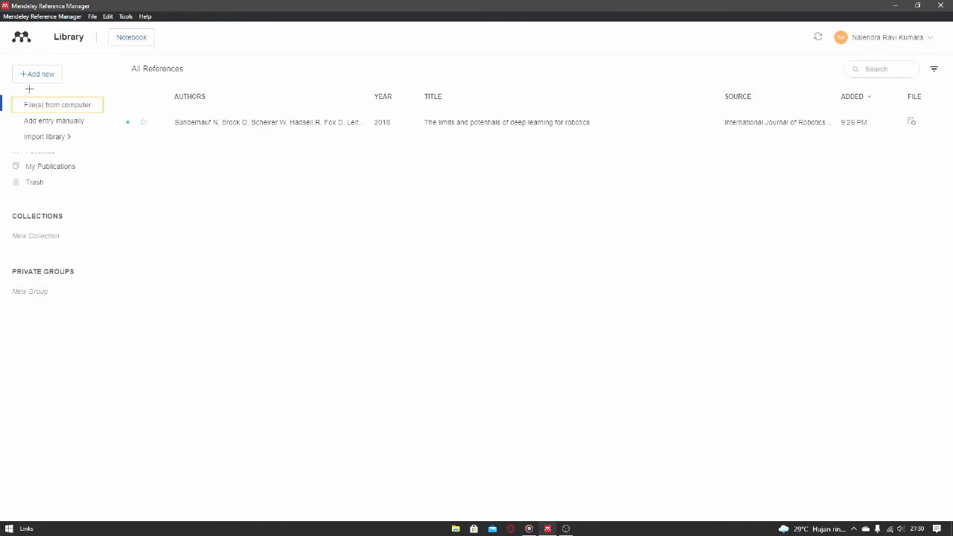
pyautogui.click(33, 79)
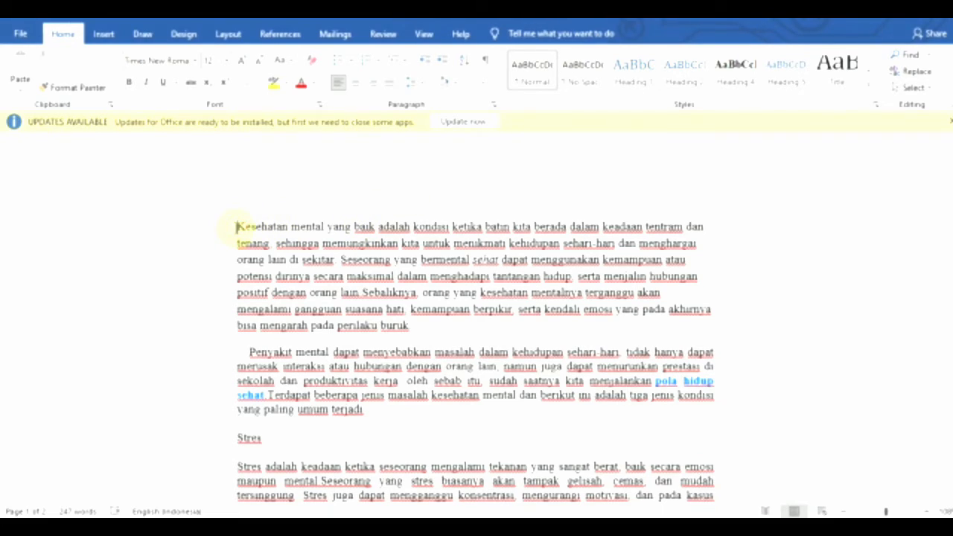
# Cite the 2020 COVID-19 mental-health journal article from Mendeley at the start of the first paragraph.
pyautogui.click(278, 35)
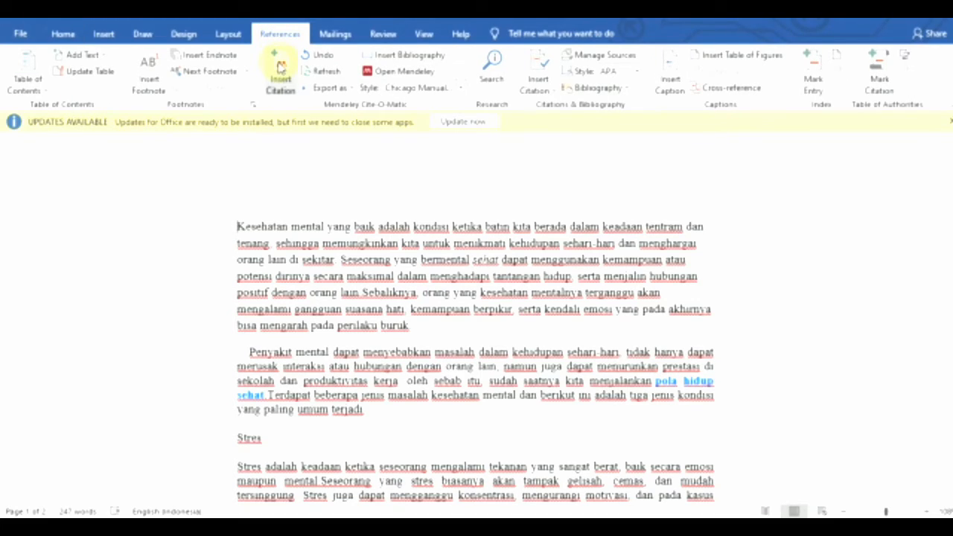
pyautogui.click(281, 67)
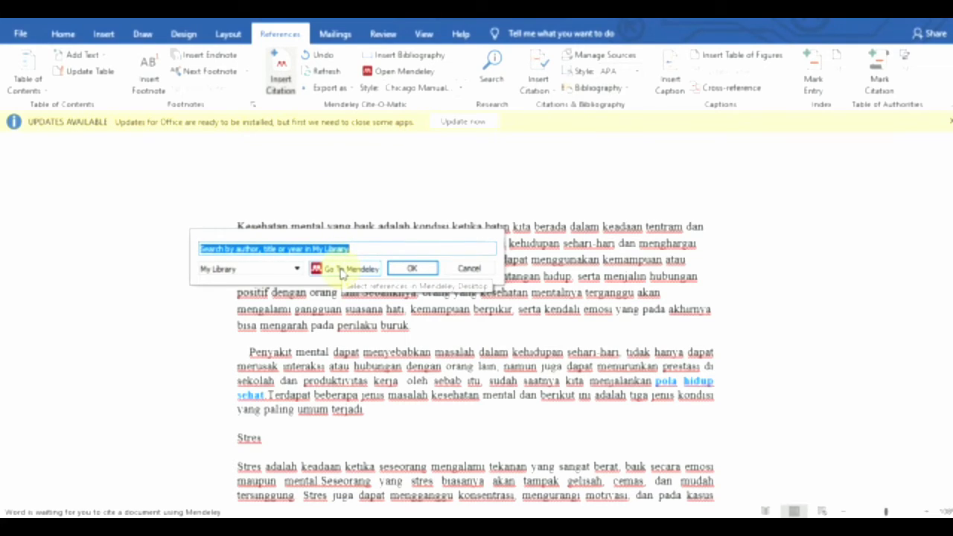
pyautogui.click(341, 269)
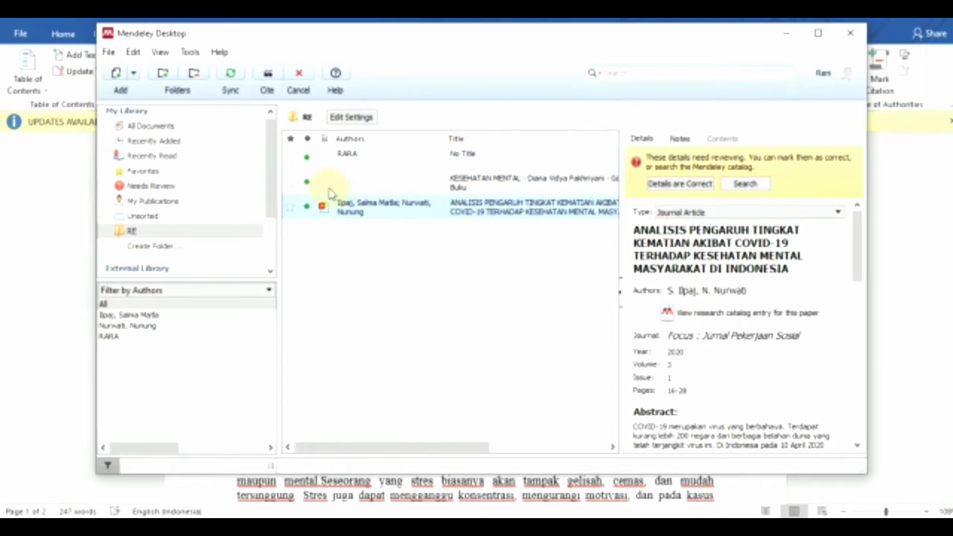
pyautogui.click(134, 73)
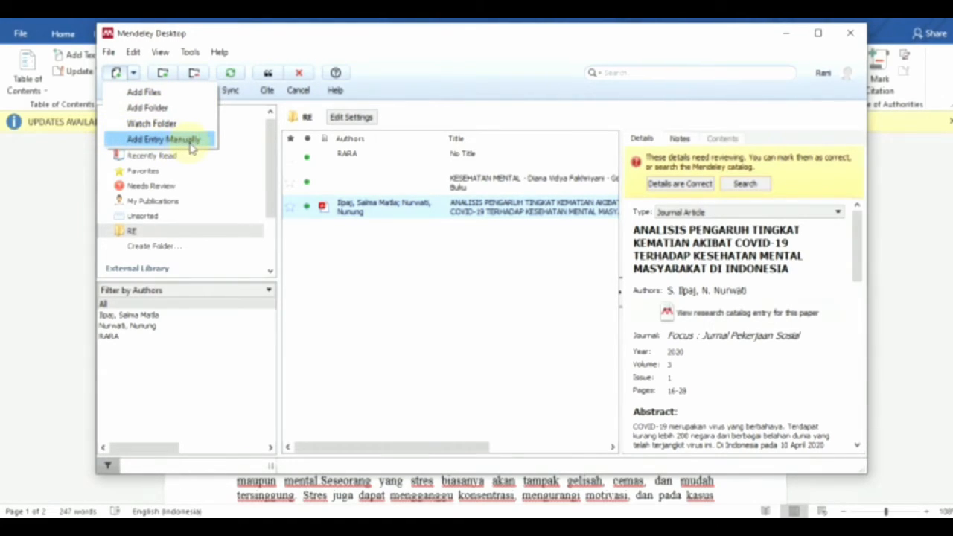
pyautogui.click(136, 77)
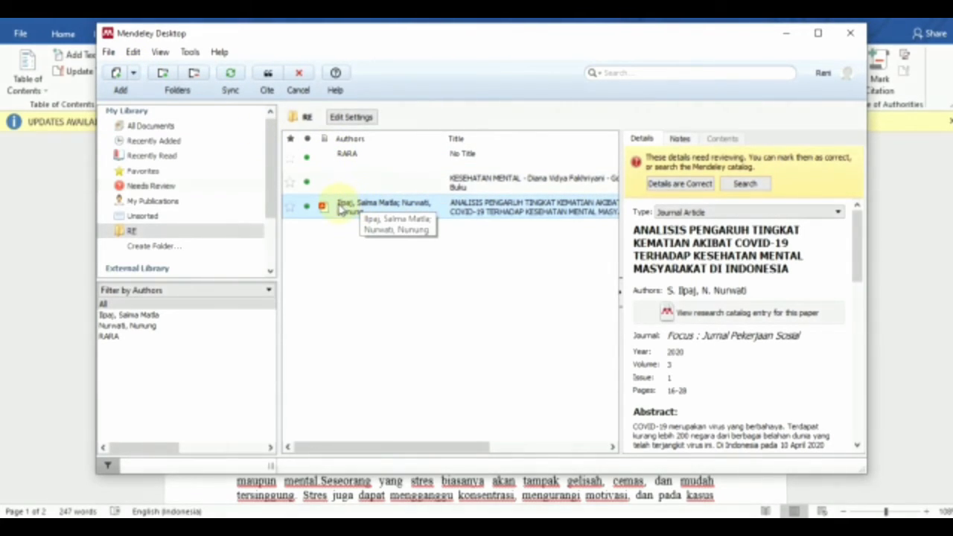
pyautogui.click(266, 75)
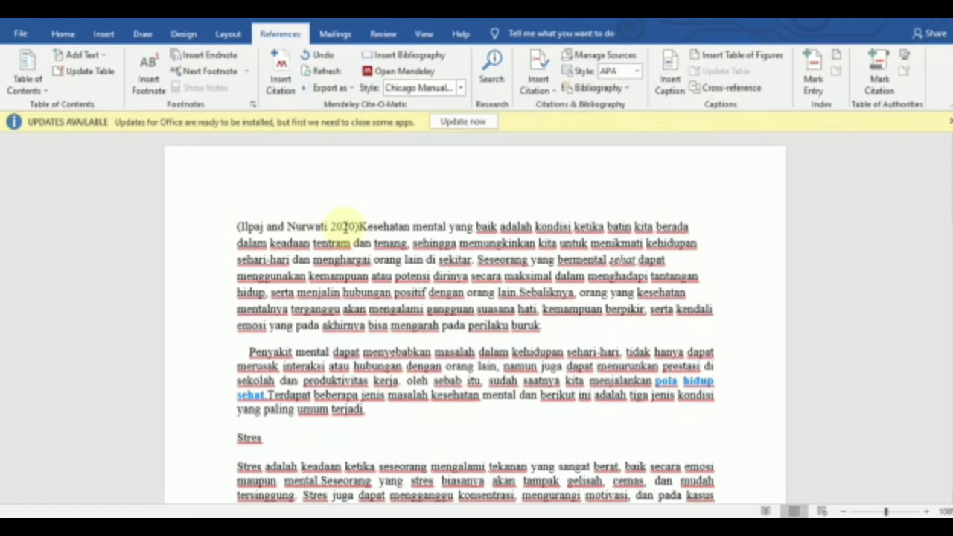
# Change the Mendeley style to Modern Humanities Research Association 3rd edition (note with bibliography), then place the cursor after 'perilaku buruk.'.
pyautogui.click(461, 88)
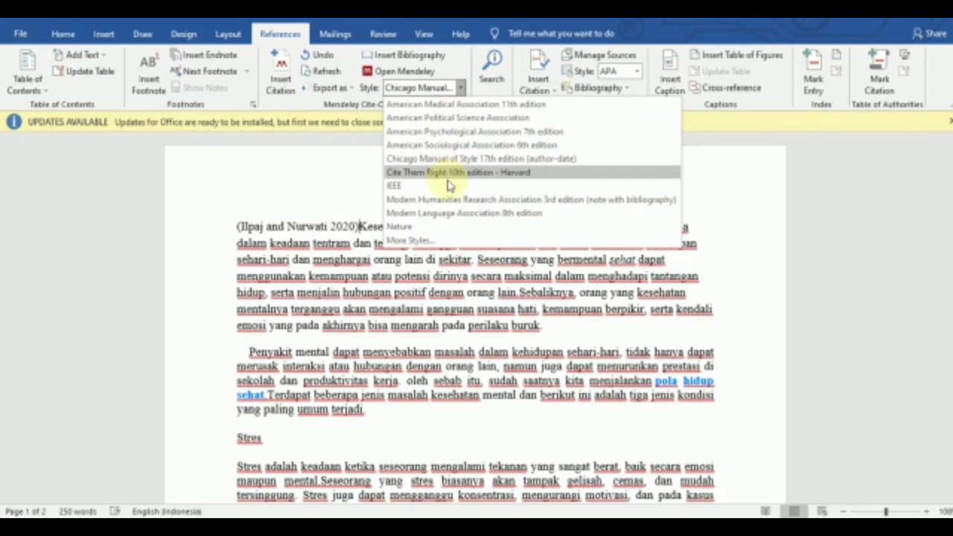
pyautogui.click(402, 203)
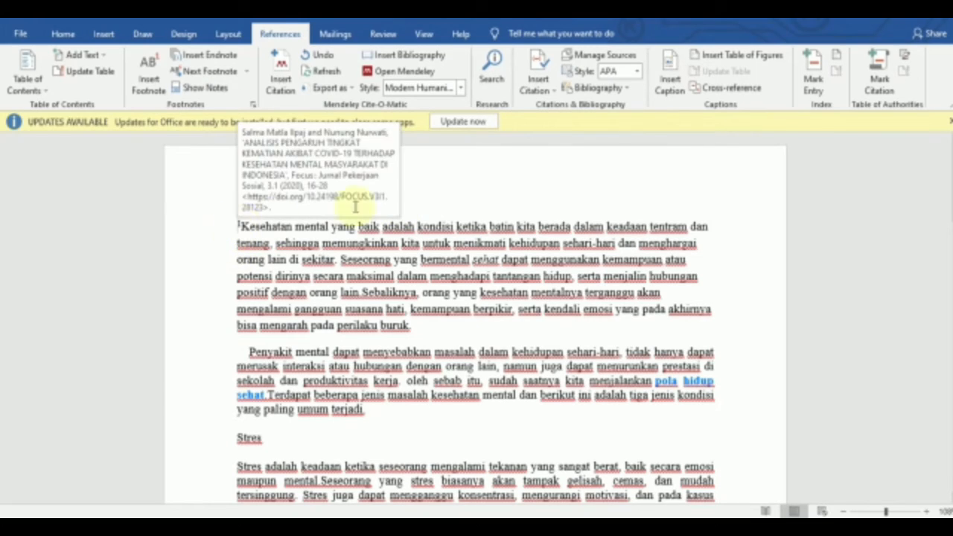
pyautogui.moveTo(951, 187); pyautogui.dragTo(950, 269)
pyautogui.scroll(-2, 475, 317)
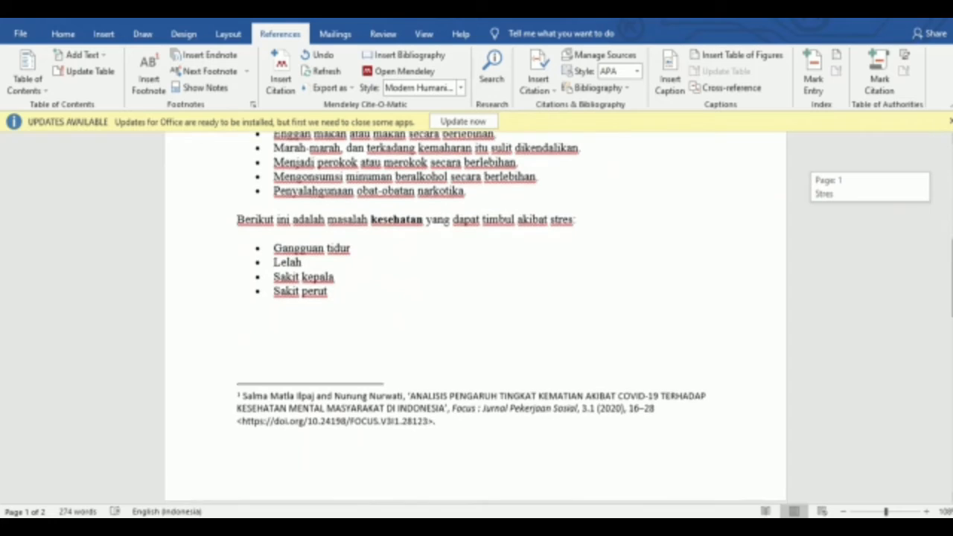
pyautogui.hotkey('ctrl', 'Home')
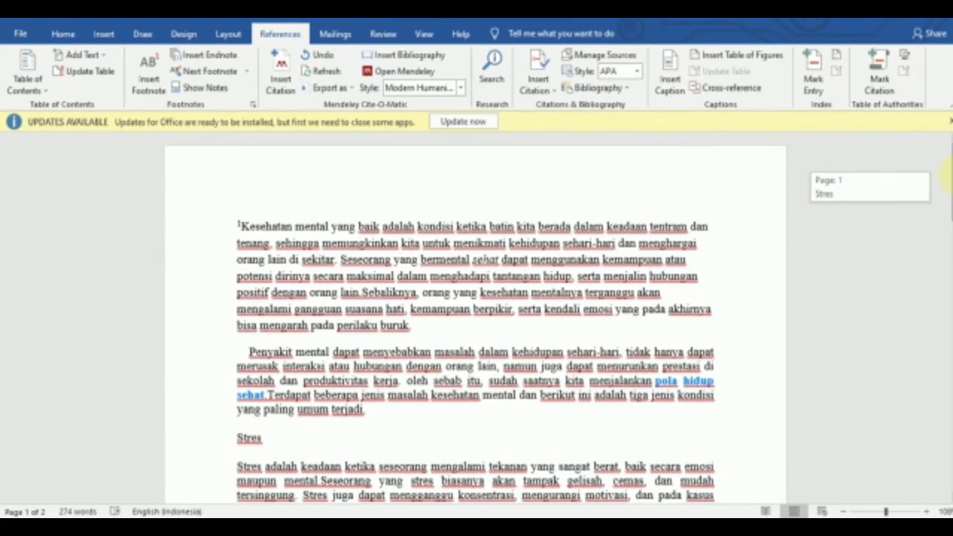
pyautogui.click(414, 327)
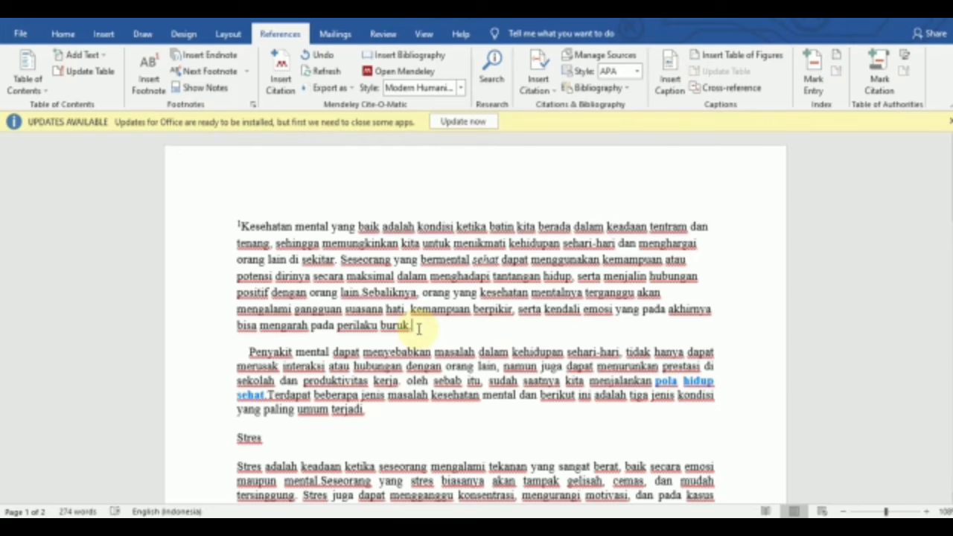
# Cite the KESEHATAN MENTAL book from the Mendeley library as footnote 2.
pyautogui.click(282, 73)
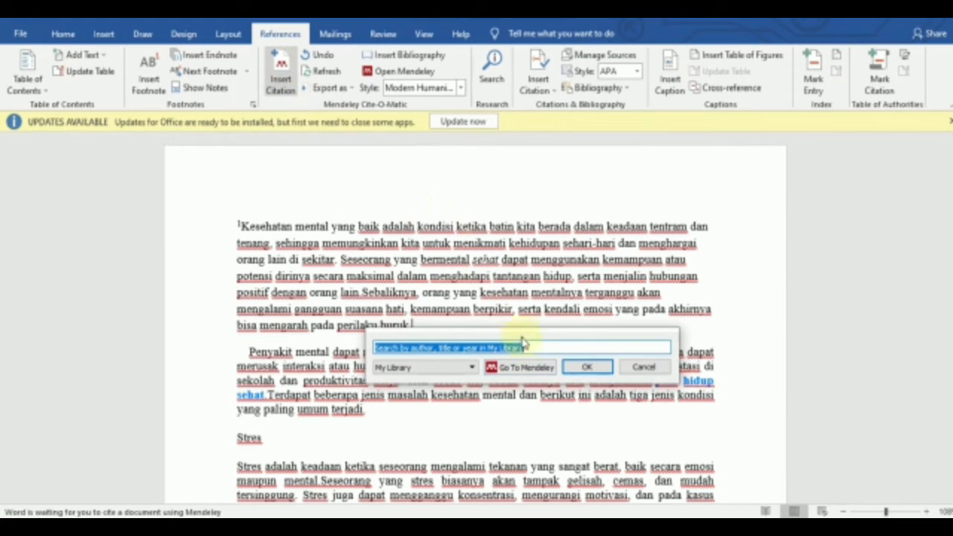
pyautogui.click(527, 367)
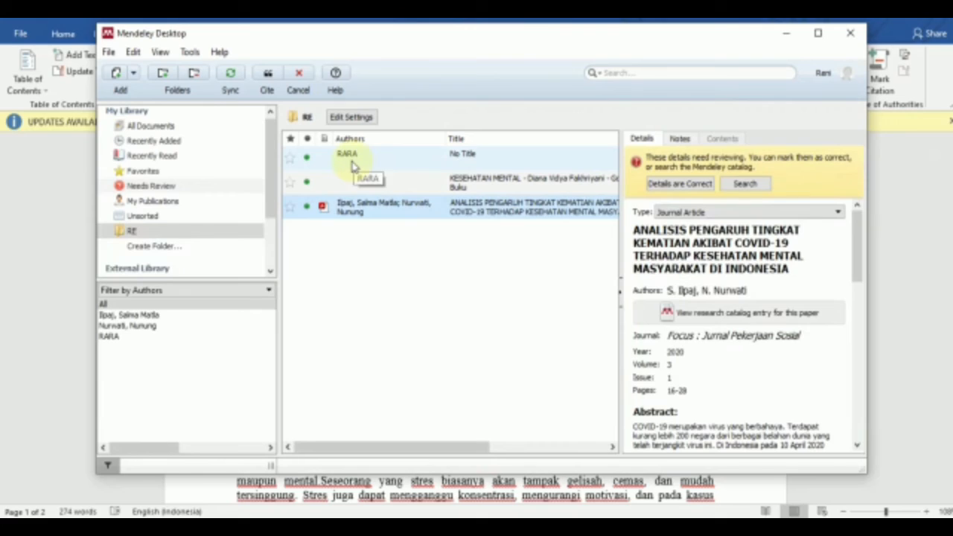
pyautogui.click(432, 184)
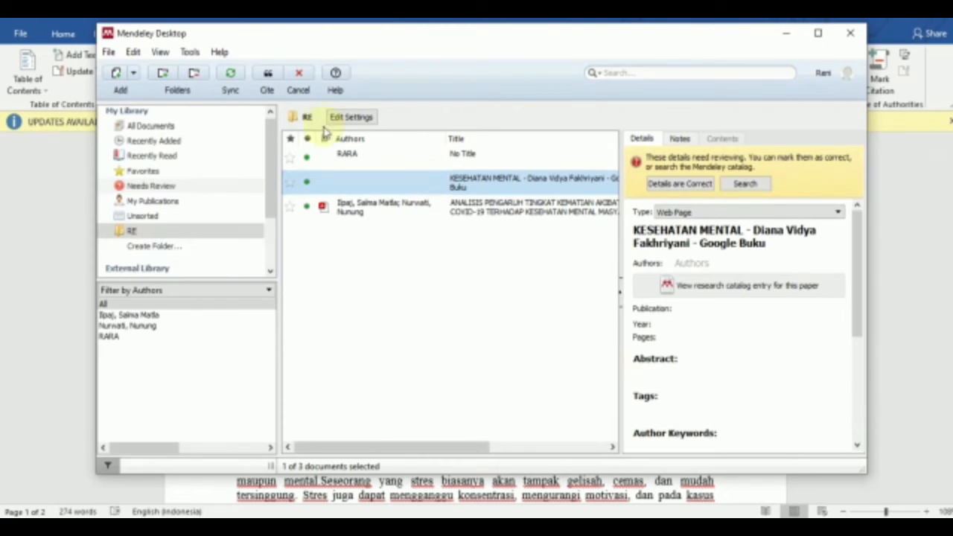
pyautogui.click(267, 77)
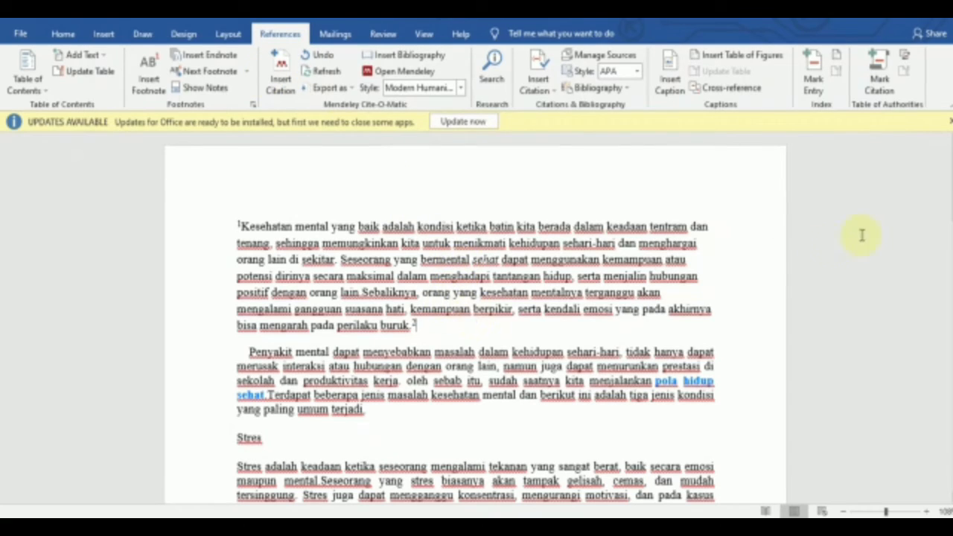
pyautogui.moveTo(950, 192); pyautogui.dragTo(950, 333)
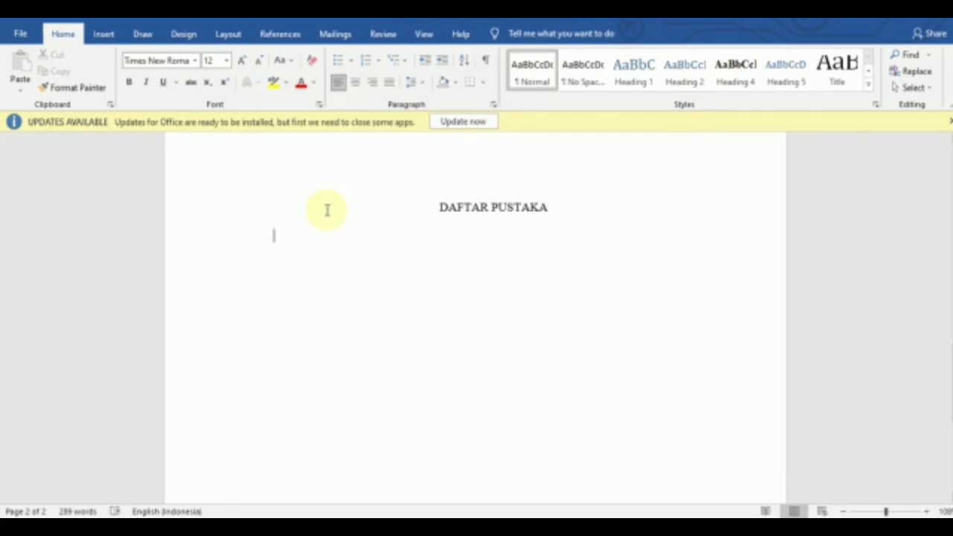
# Insert a Mendeley bibliography under DAFTAR PUSTAKA listing the COVID-19 article and the KESEHATAN MENTAL book.
pyautogui.click(294, 36)
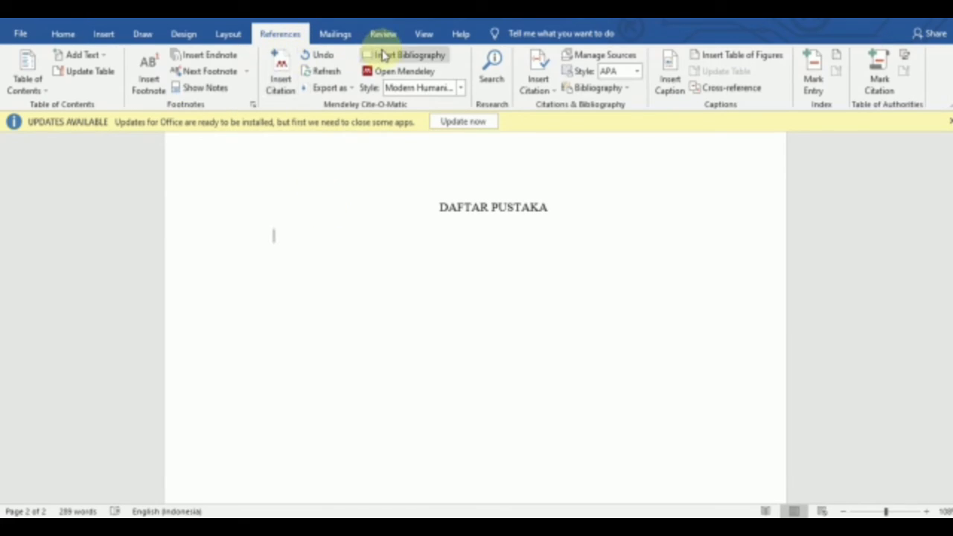
pyautogui.click(382, 56)
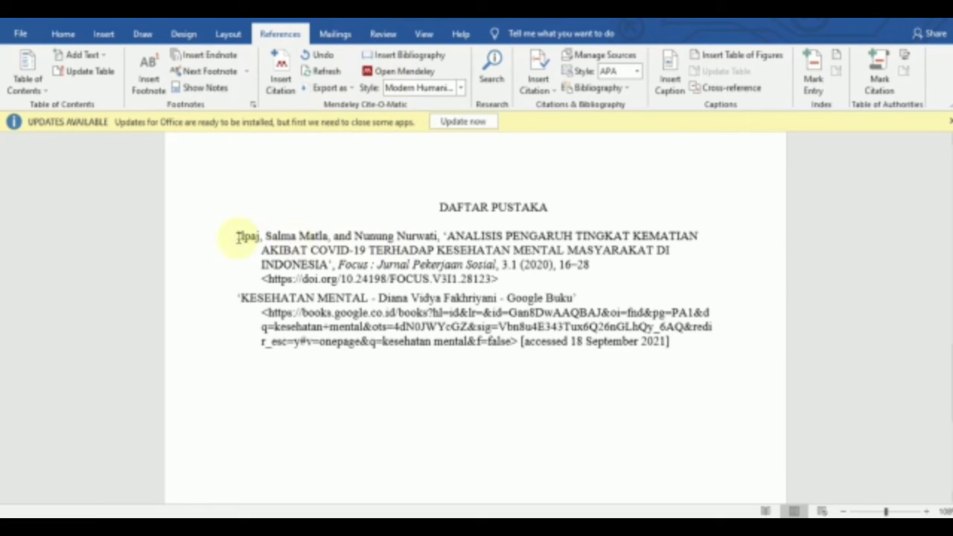
pyautogui.moveTo(659, 328); pyautogui.dragTo(685, 344)
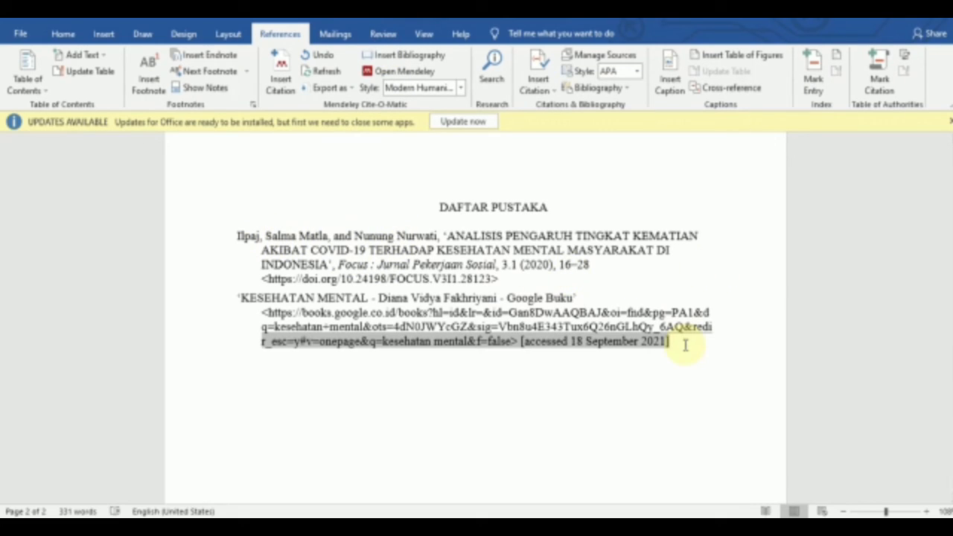
pyautogui.click(684, 360)
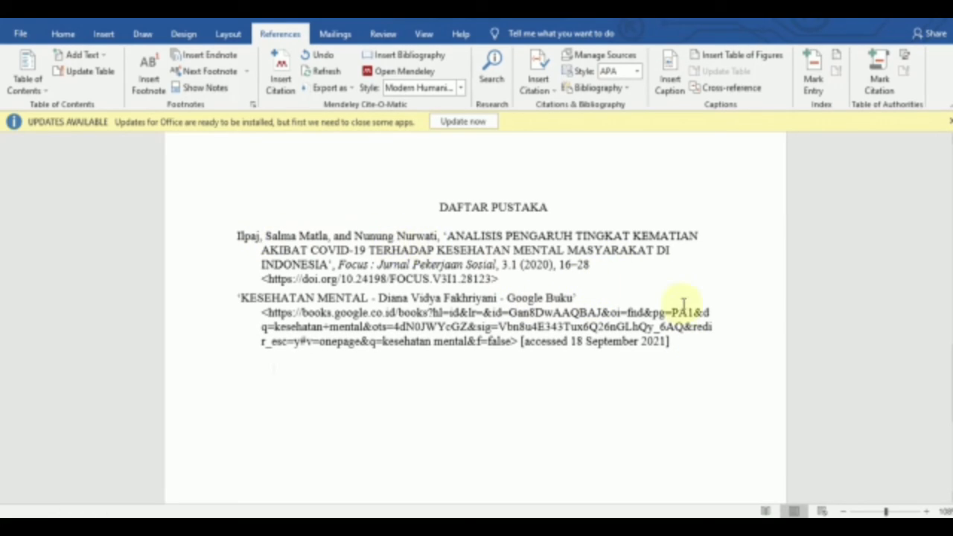
pyautogui.click(685, 344)
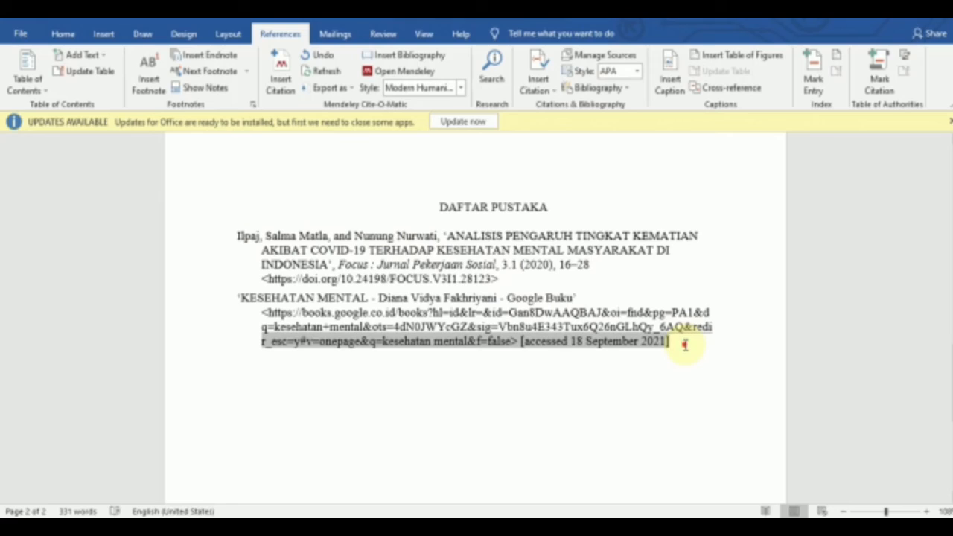